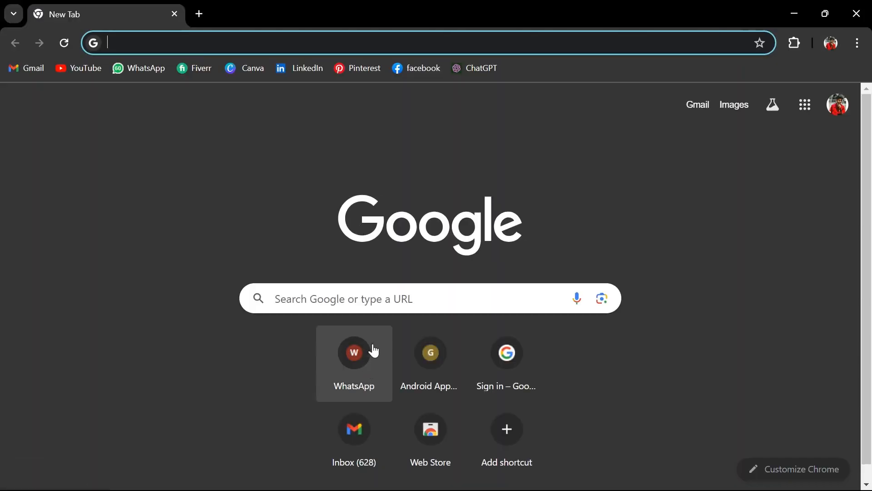
Search the web for "thumbz studio" and open the ThumbzStudio website from the results
left_click(387, 303)
type("thumbz")
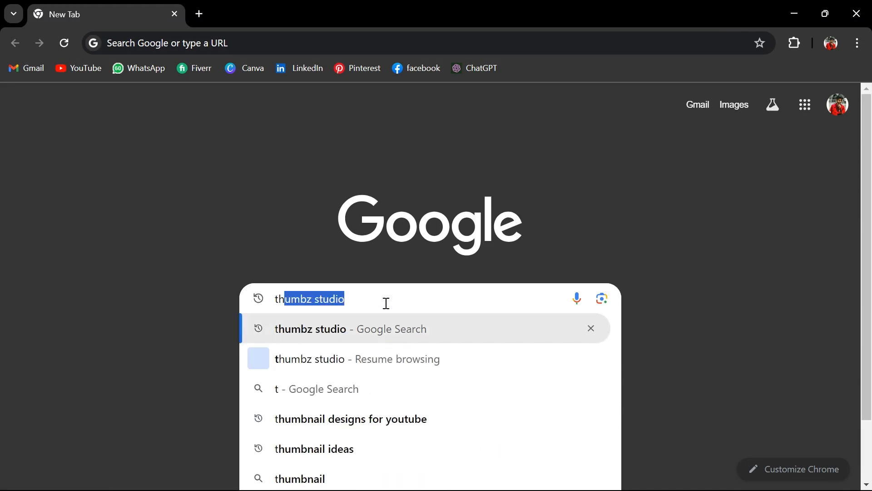
type(" studio")
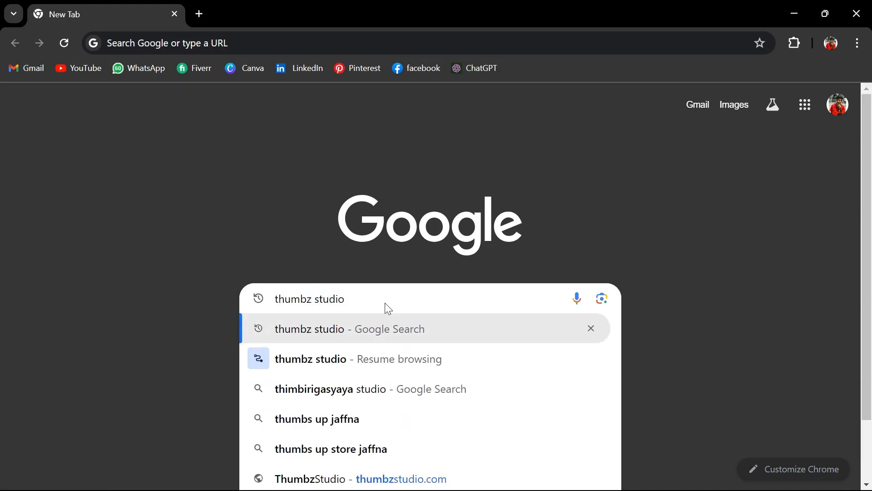
key("Return")
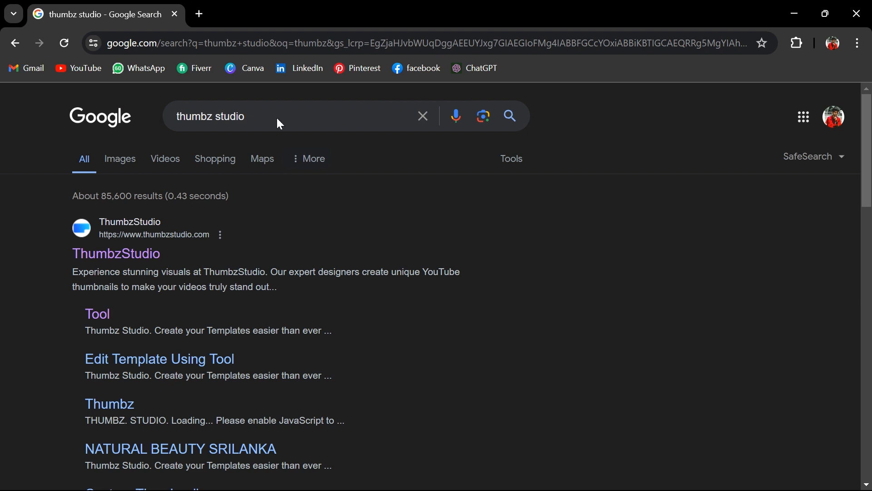
left_click(135, 263)
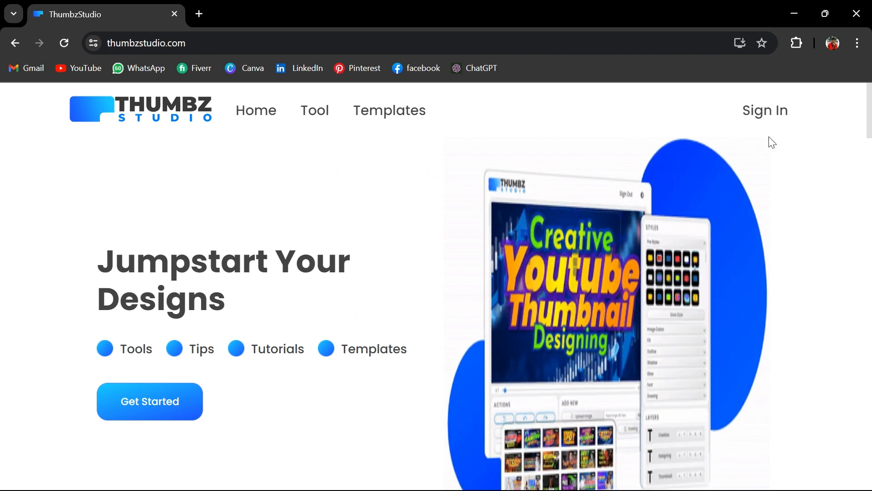
Sign in to ThumbzStudio with the first listed Google account
left_click(773, 111)
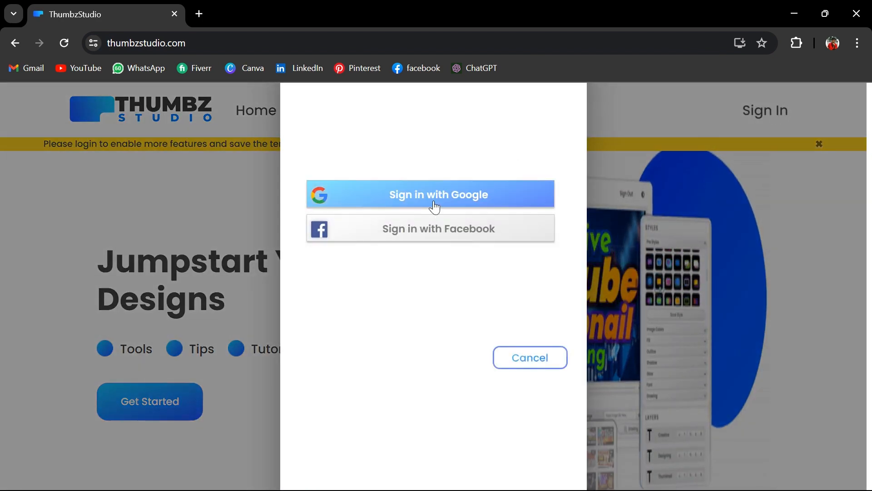
left_click(433, 204)
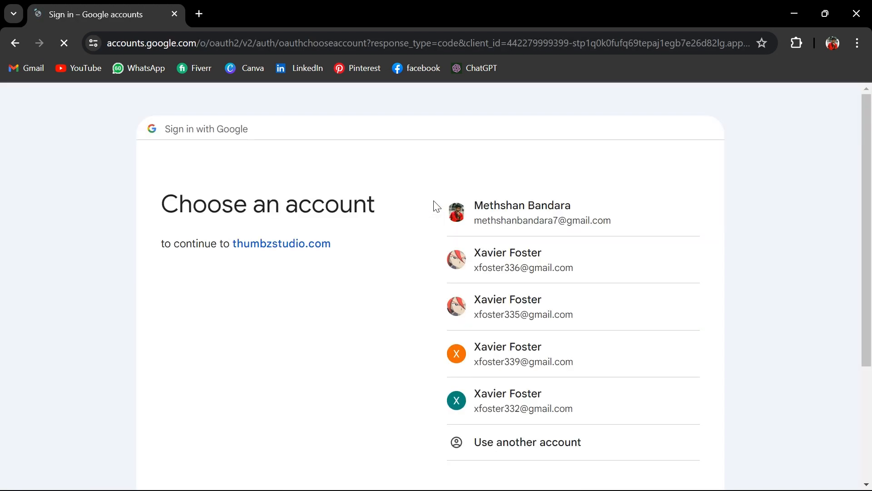
left_click(548, 223)
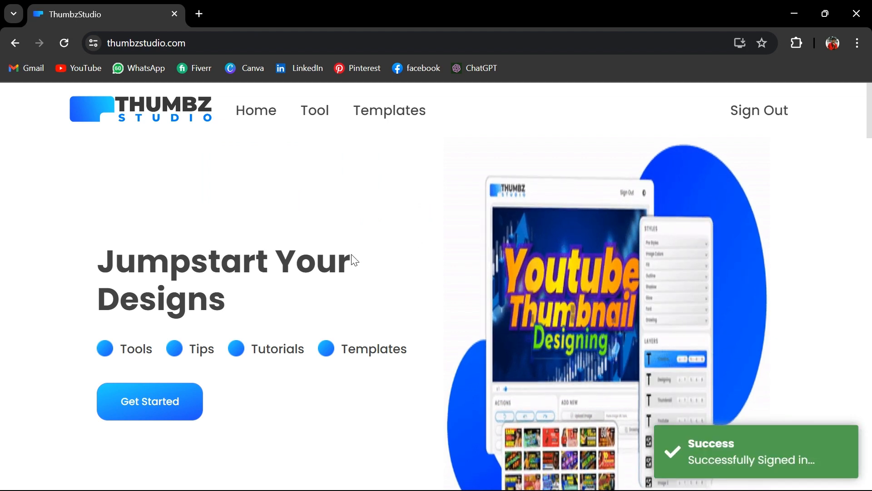
Open the thumbnail editing tool and load the free "HOW TO EARN MONEY FROM HOME" template into it
left_click(318, 116)
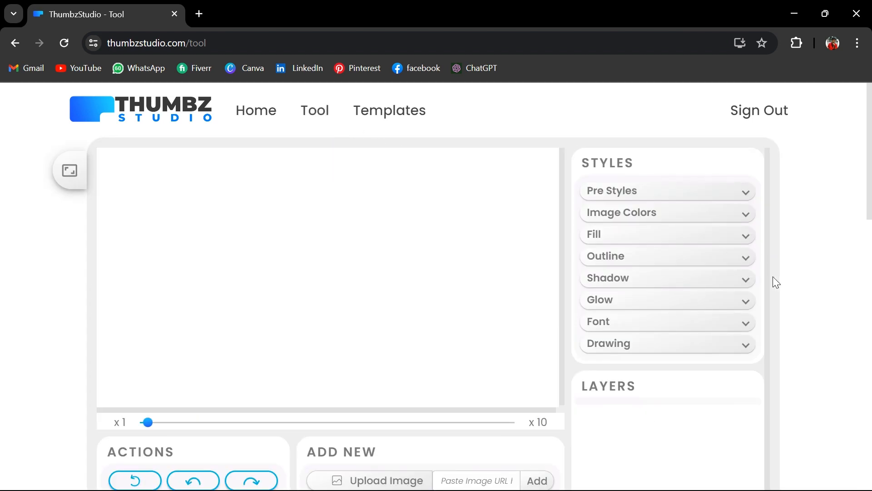
left_click_drag(766, 273, 766, 274)
scroll(767, 281, "down", 15)
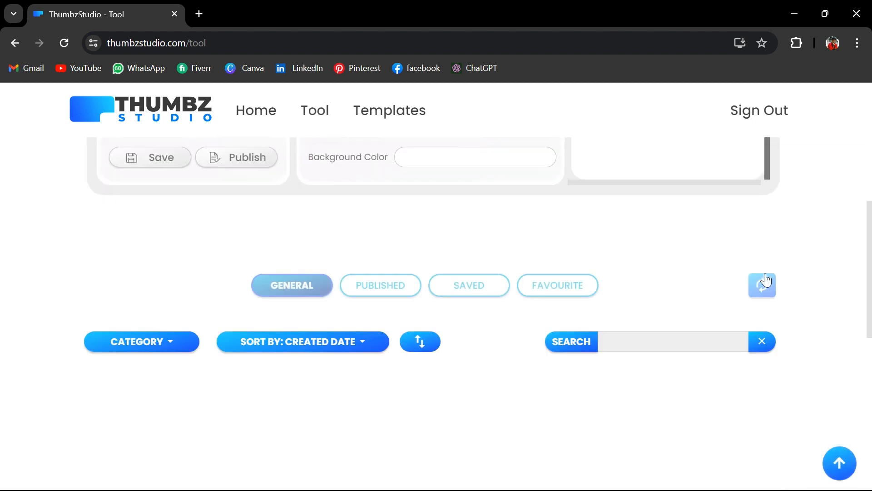
scroll(766, 277, "down", 2)
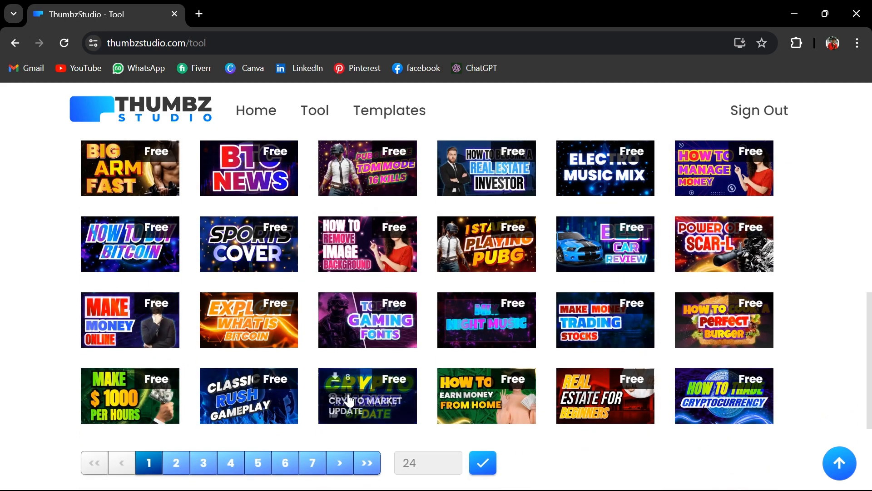
left_click(500, 406)
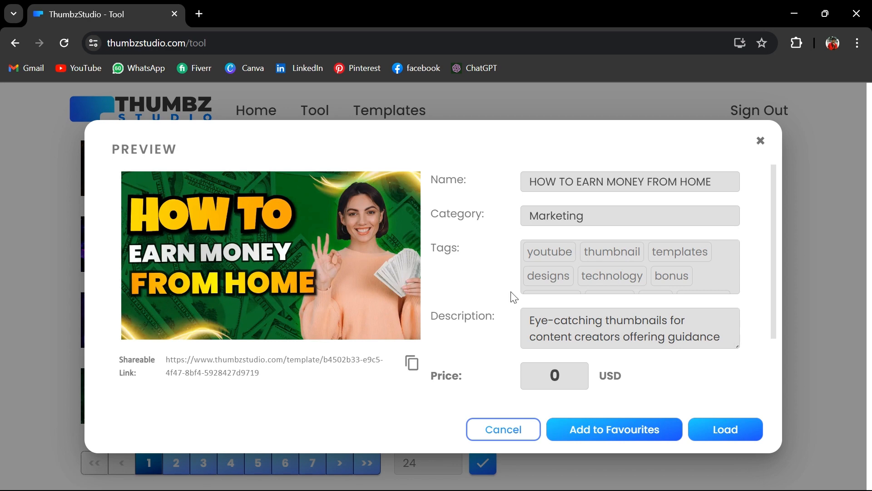
left_click(721, 427)
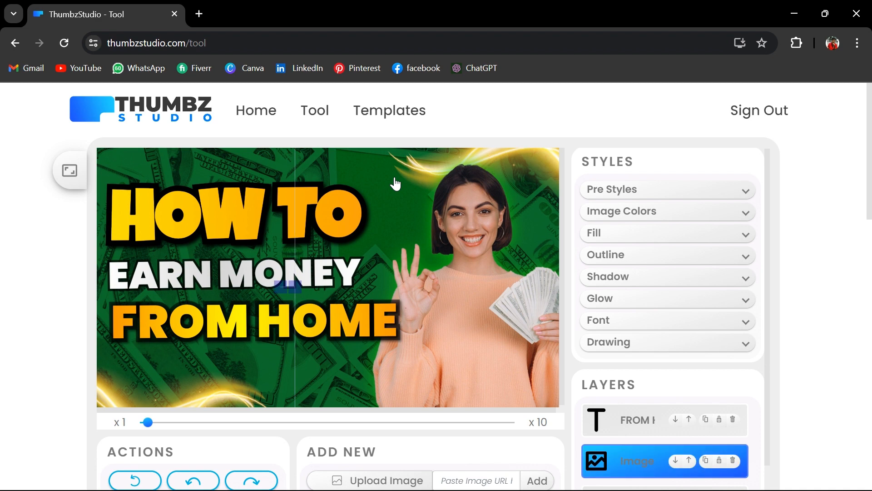
Change the blend color of the template's dollar-bill background image from its image color settings to a saturated orange
left_click(446, 220)
left_click(163, 223)
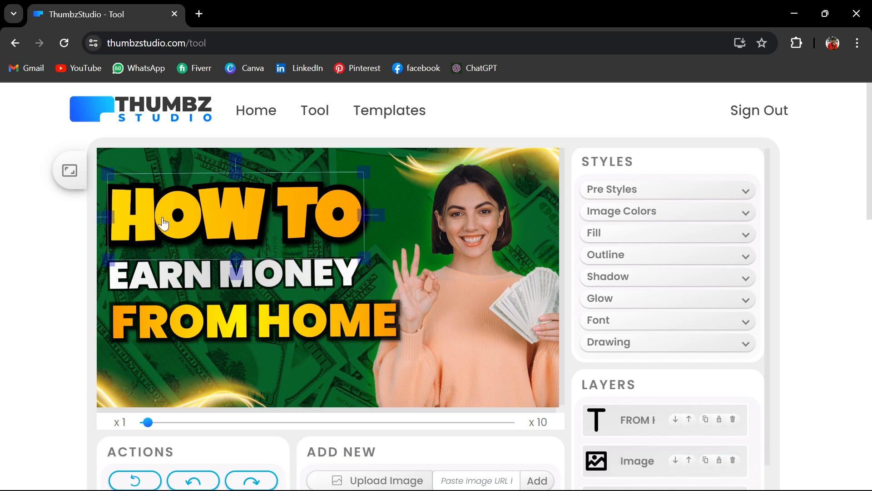
left_click(163, 223)
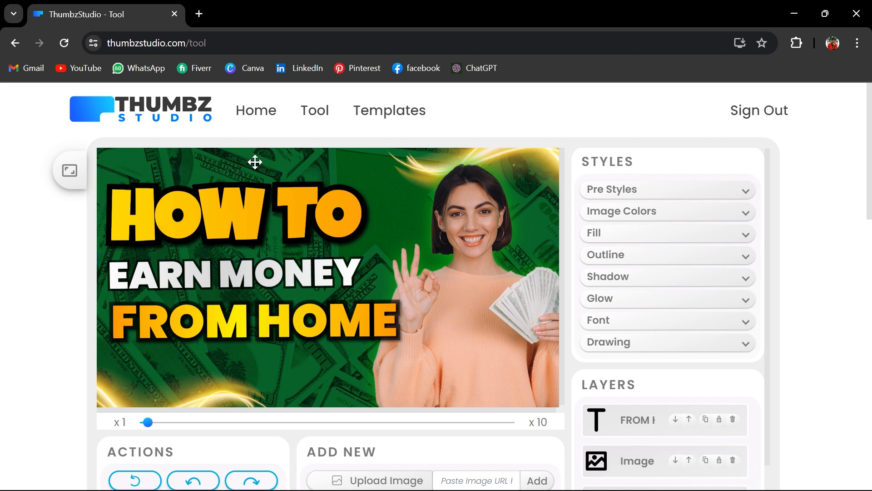
left_click(745, 213)
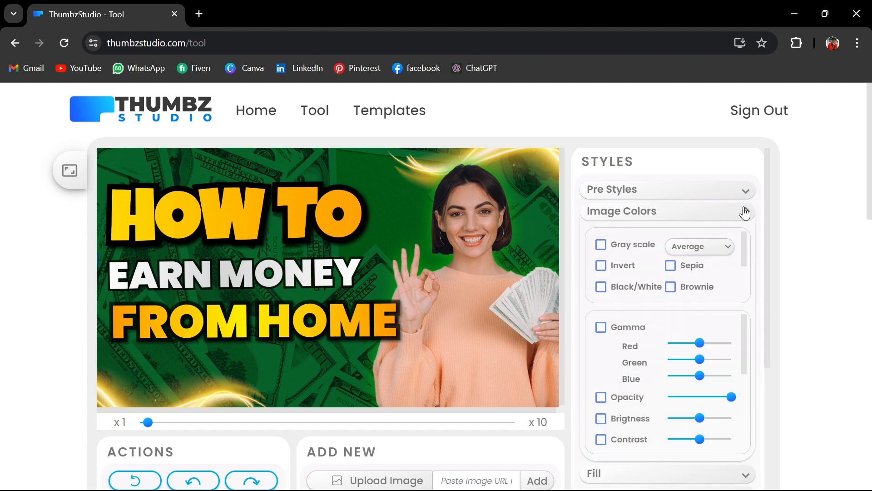
scroll(668, 376, "down", 6)
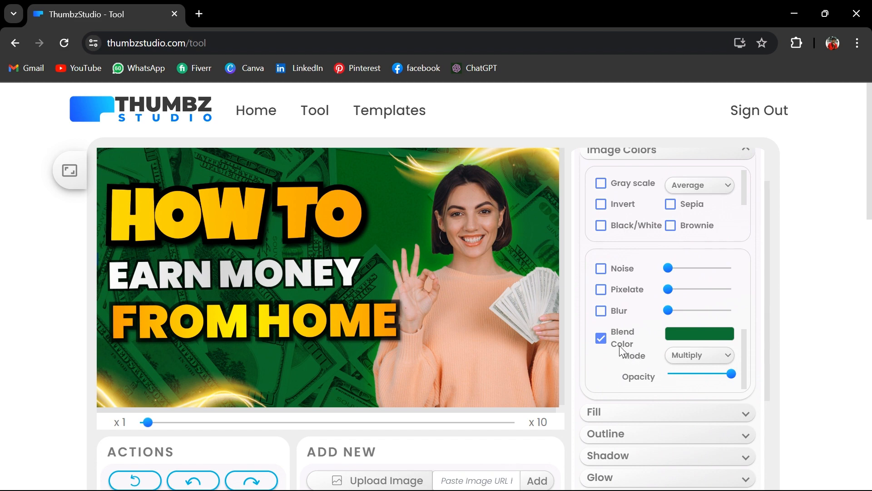
left_click(607, 343)
left_click(607, 344)
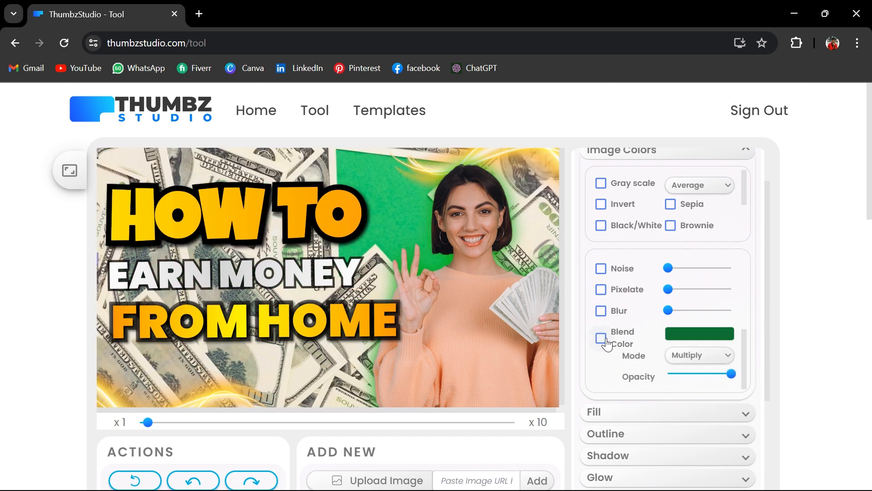
left_click(686, 331)
left_click_drag(747, 320, 690, 255)
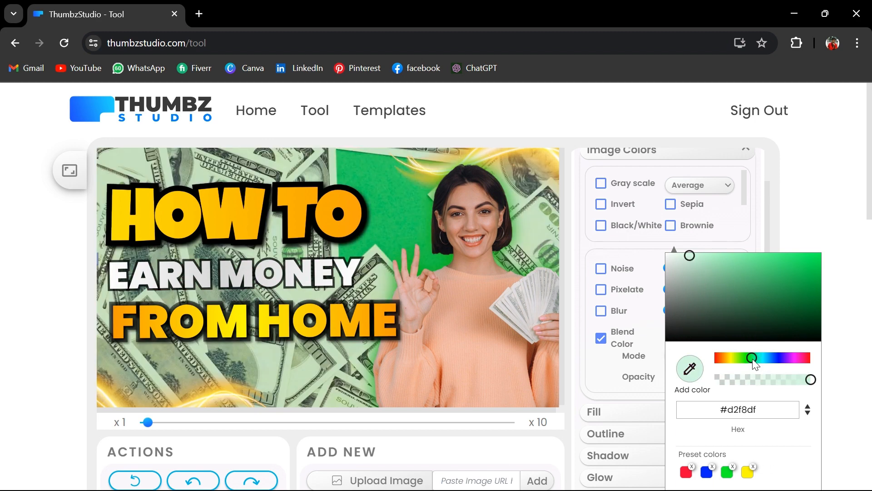
left_click_drag(753, 359, 725, 371)
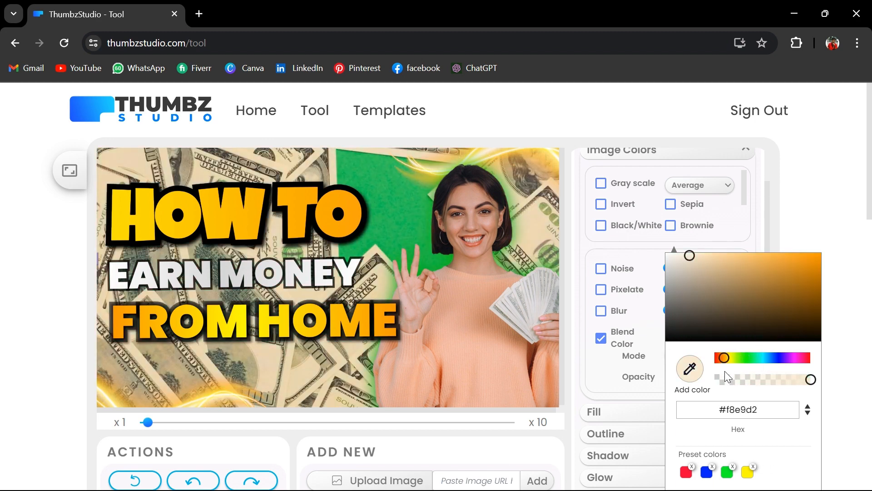
Replace the "HOW TO" heading text on the thumbnail with "ANYTHING"
left_click(177, 217)
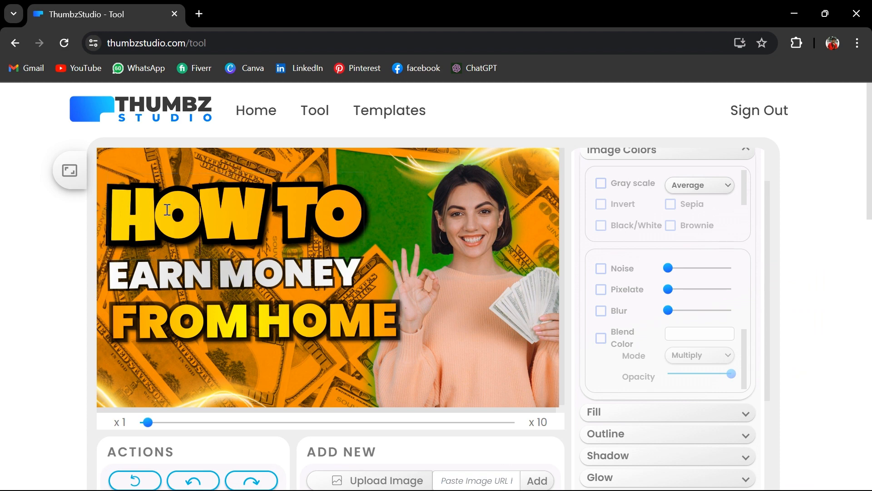
left_click_drag(167, 210, 319, 222)
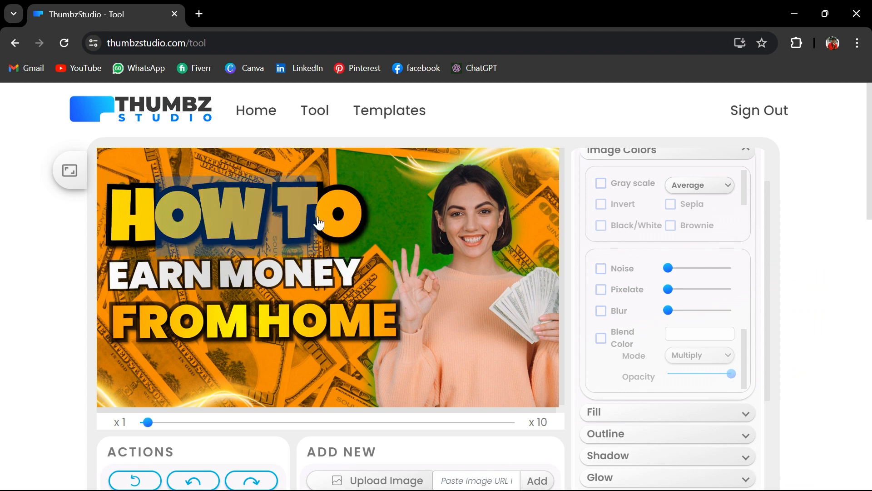
key("BackSpace")
key("BackSpace")
key("Delete")
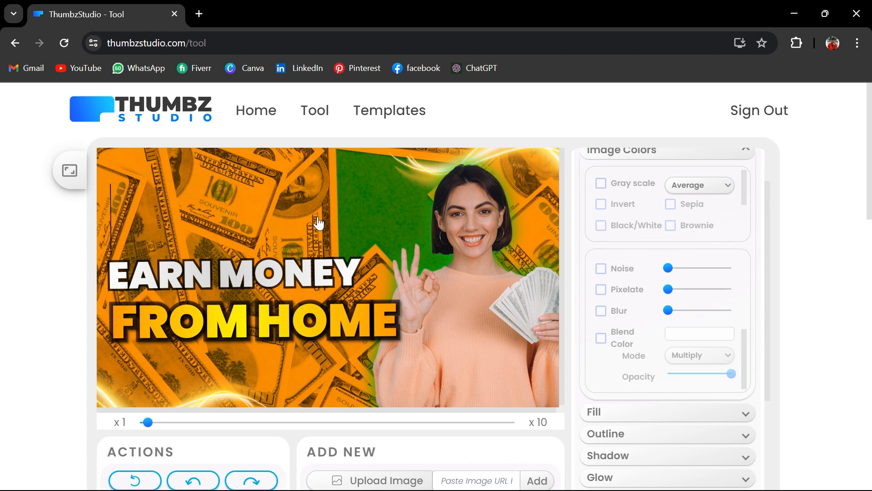
type("ANYTHING")
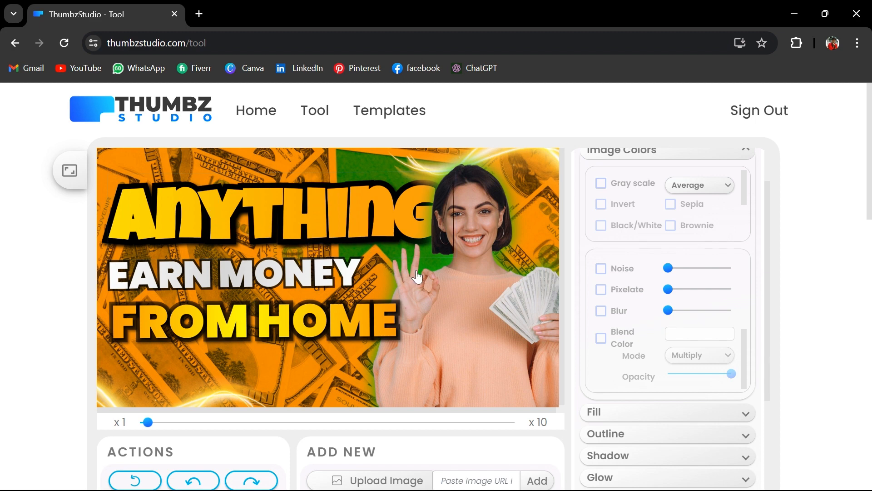
Add a new text element to the thumbnail and place it below the "FROM HOME" line
scroll(365, 373, "down", 1)
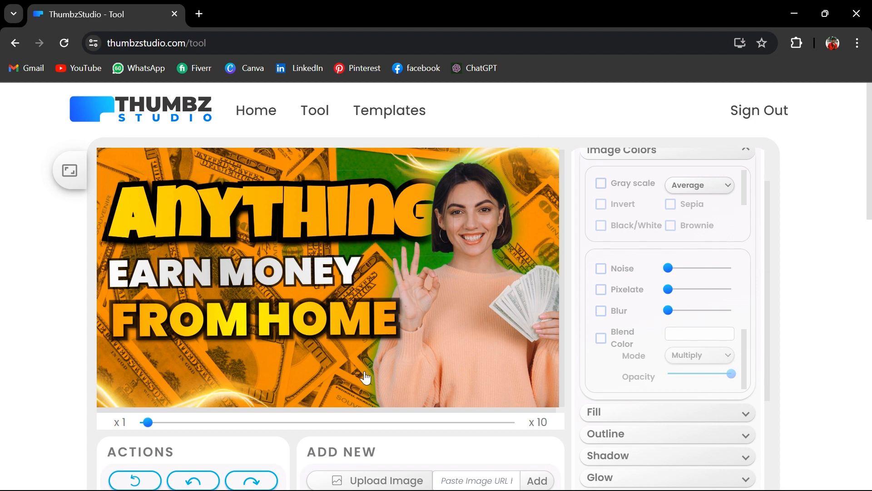
scroll(443, 464, "down", 2)
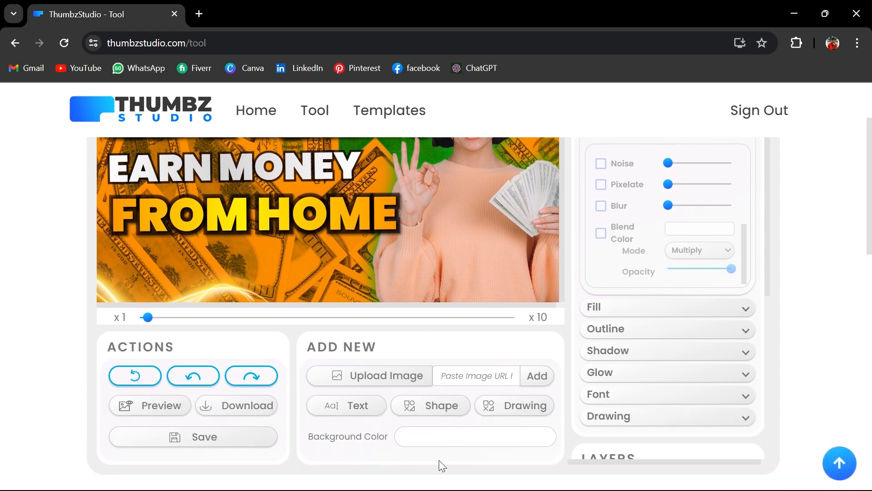
left_click(361, 413)
scroll(405, 312, "down", 1)
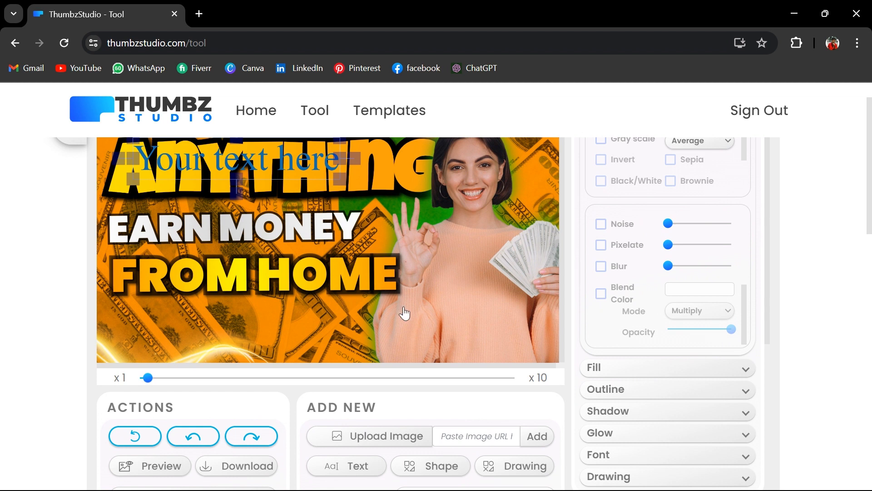
left_click_drag(297, 160, 427, 350)
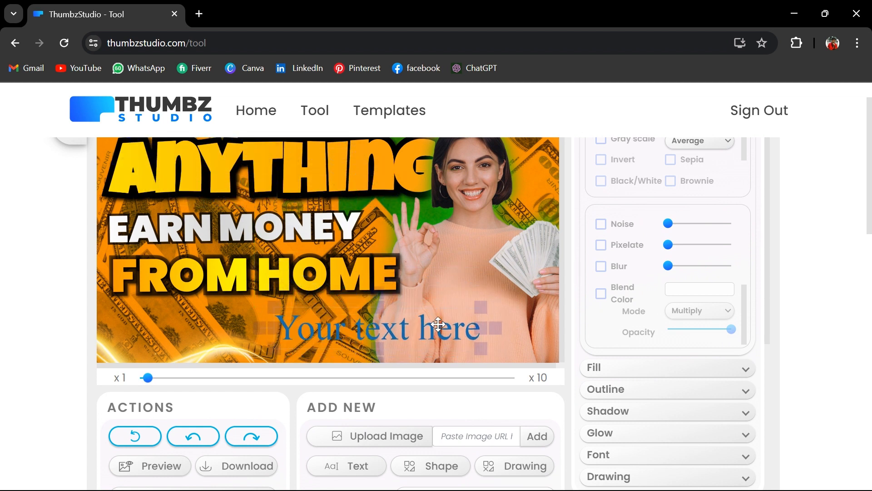
Select all of the new "Your text here" text and set its solid fill color to black, #000000
left_click(297, 326)
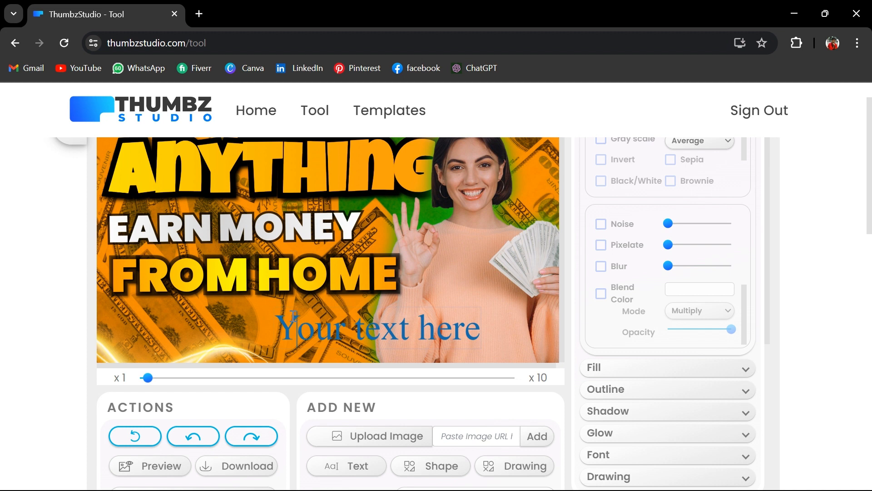
left_click_drag(281, 324, 511, 332)
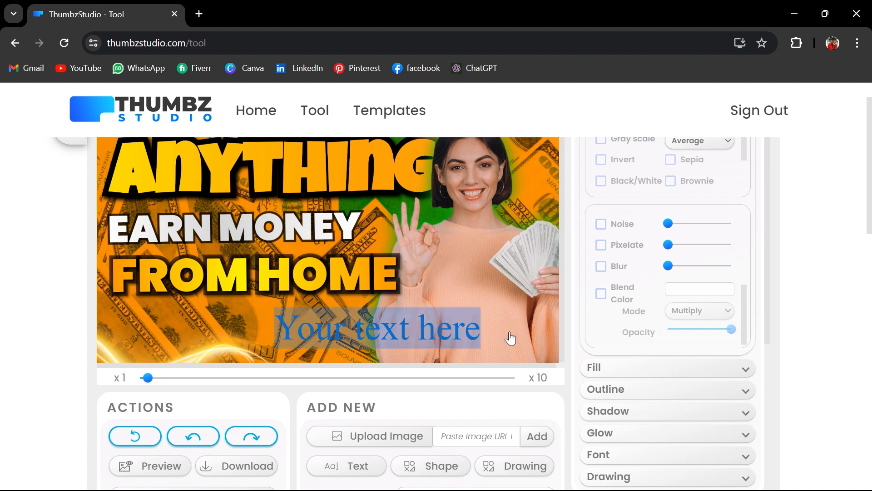
scroll(613, 382, "up", 1)
scroll(618, 382, "down", 2)
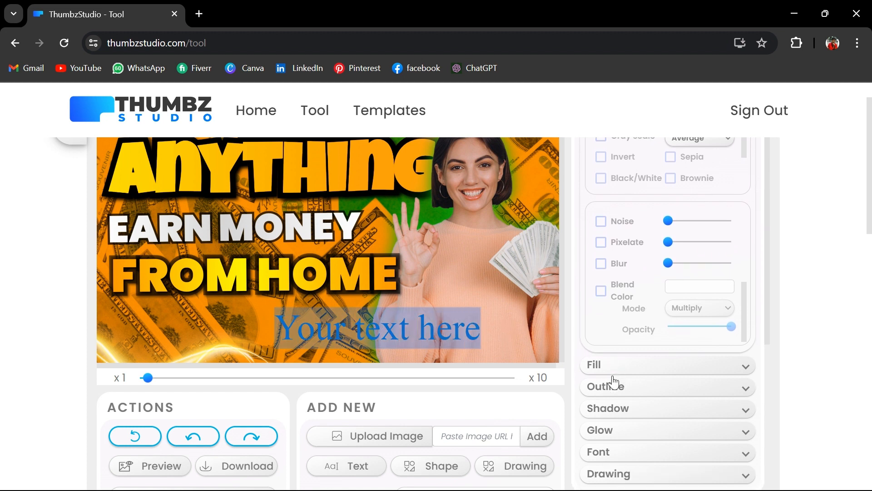
scroll(622, 377, "down", 1)
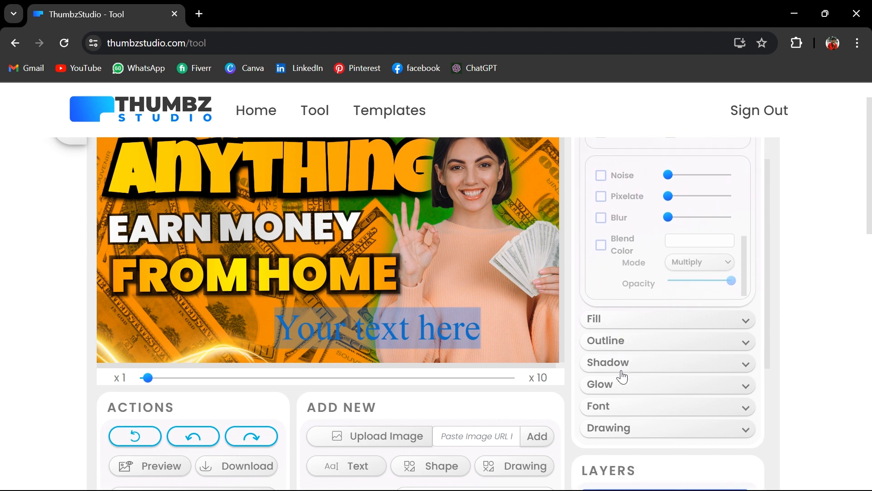
left_click(748, 321)
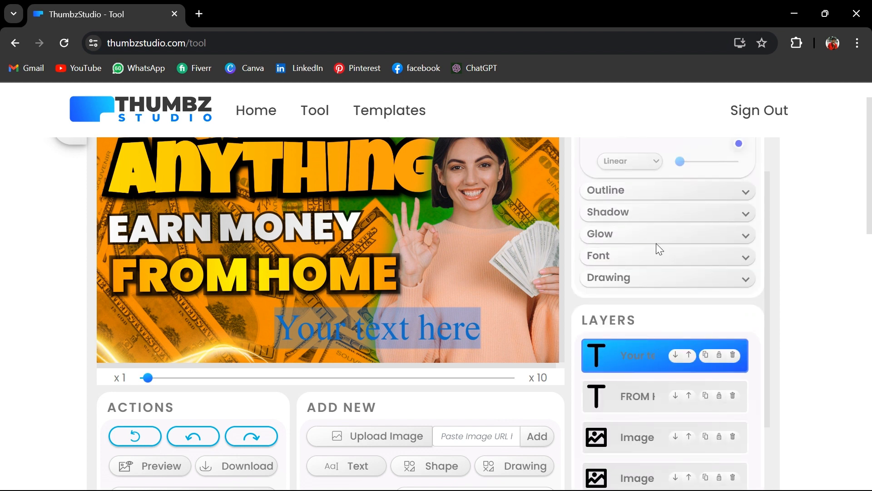
scroll(676, 215, "up", 3)
left_click(674, 216)
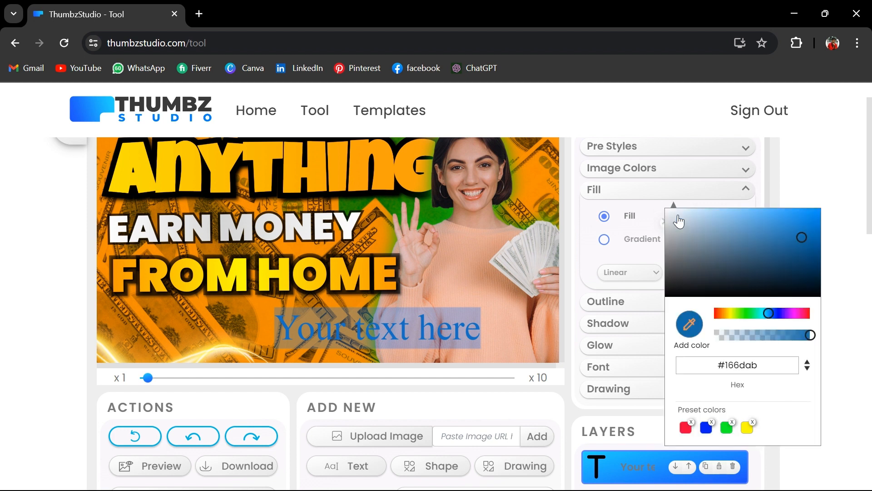
left_click_drag(750, 260, 622, 325)
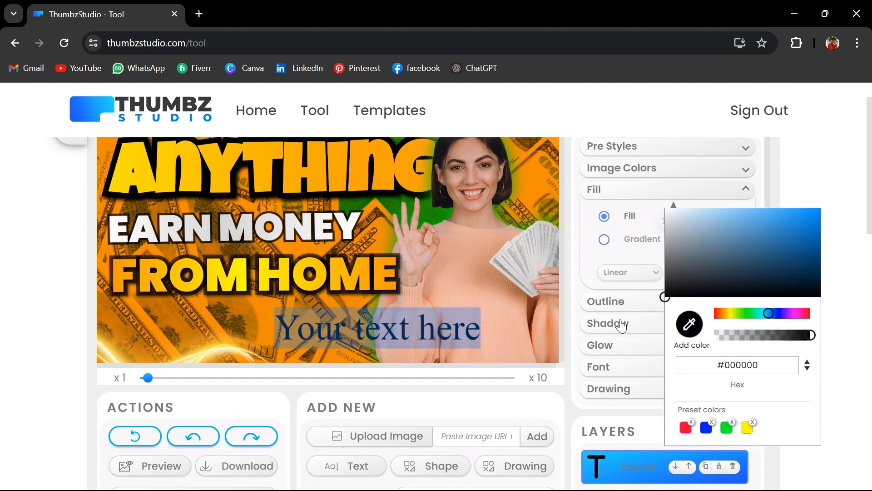
left_click(581, 282)
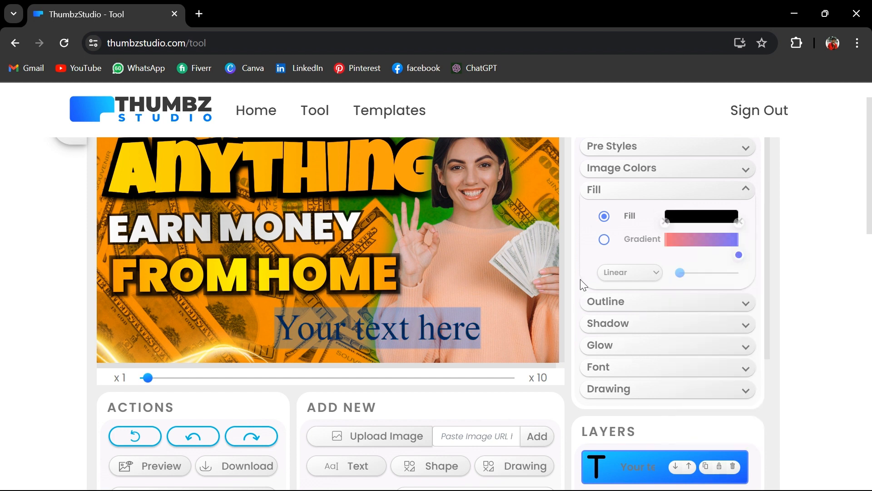
Enable an outline on the "Your text here" text and set its stroke color to red, #ff0000
left_click(597, 313)
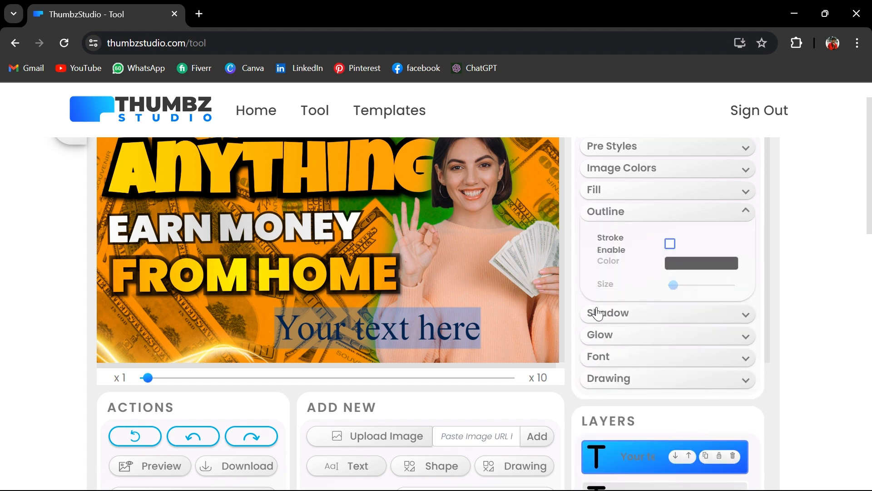
left_click(670, 242)
left_click(690, 260)
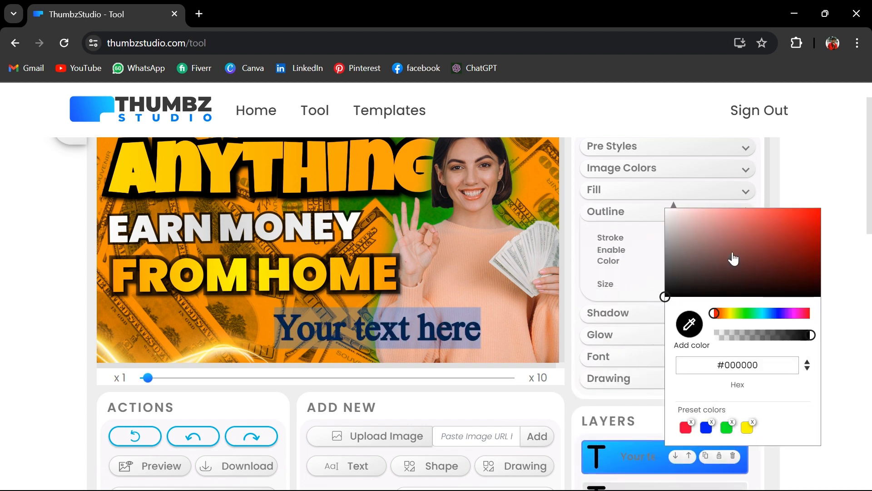
left_click_drag(732, 255, 827, 177)
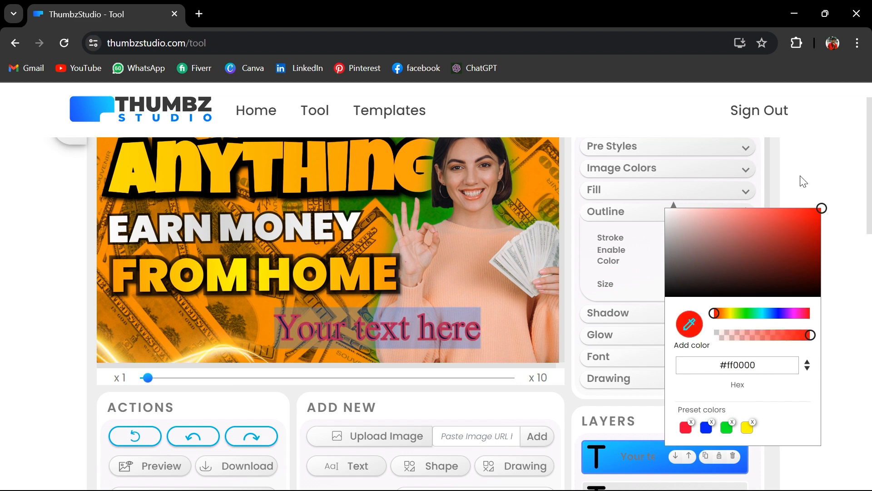
left_click(811, 177)
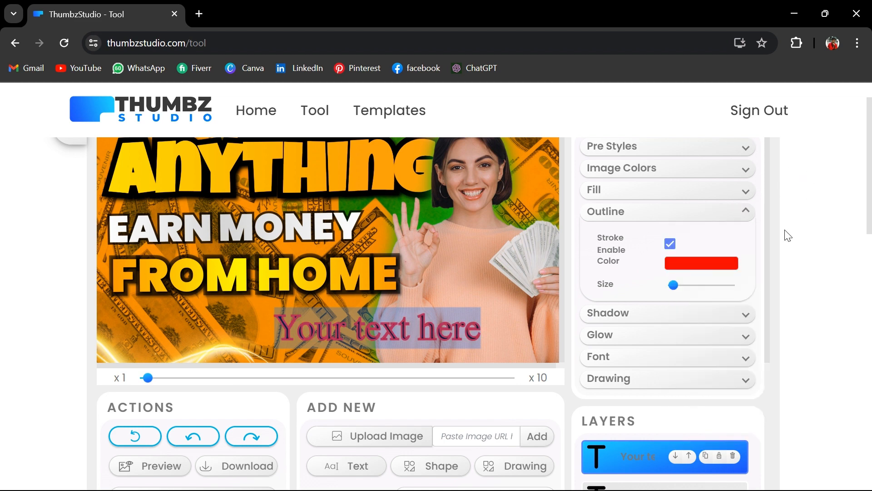
Enable a shadow on the "Your text here" text and set its color to blue-violet, #5e4ef4
left_click(749, 320)
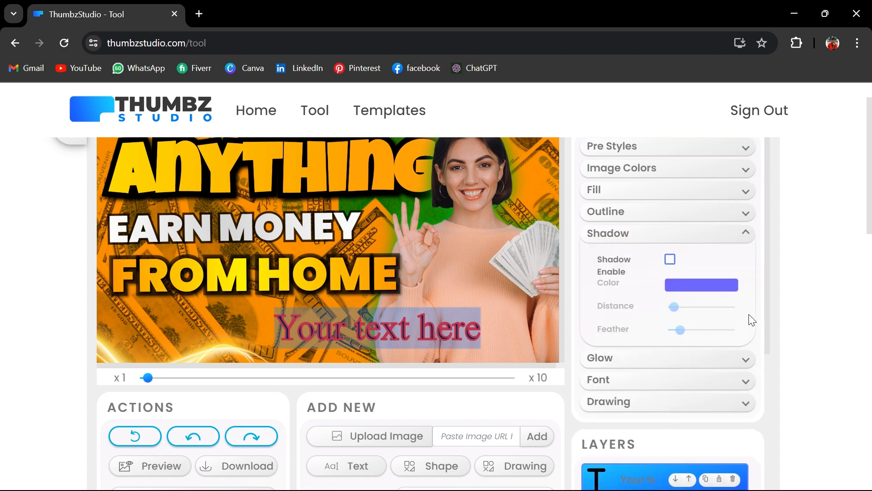
left_click(671, 260)
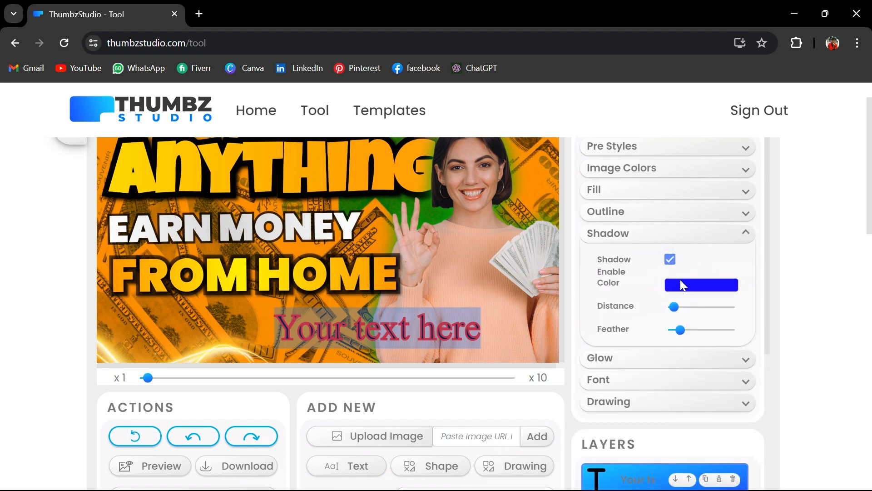
left_click(680, 285)
left_click_drag(752, 294, 772, 212)
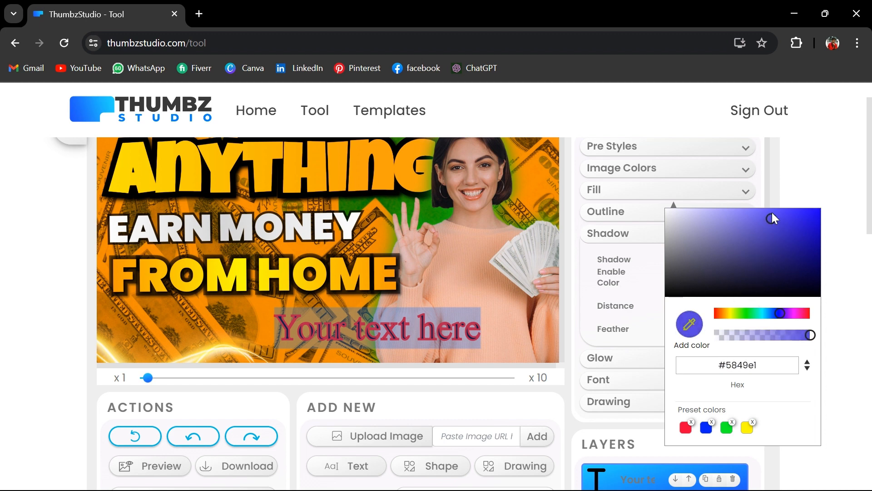
left_click(801, 185)
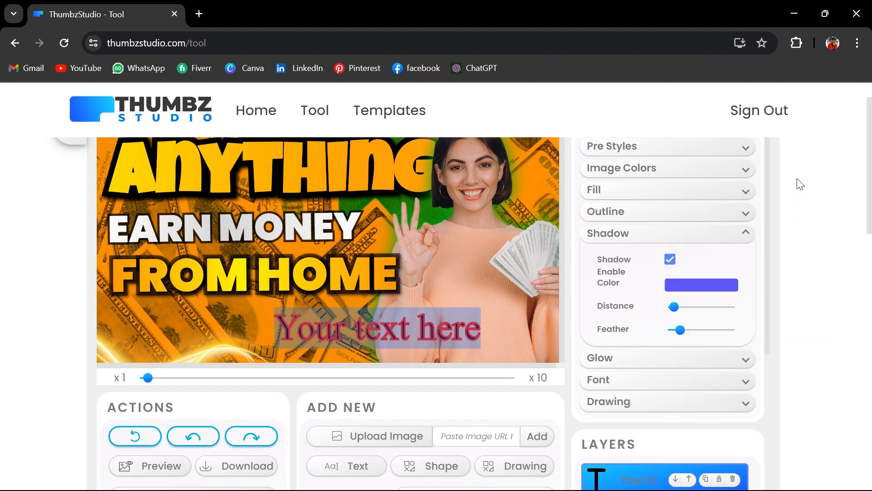
Enable a glow on the "Your text here" text and set its color to dark gray, #4b4b4b
left_click(742, 361)
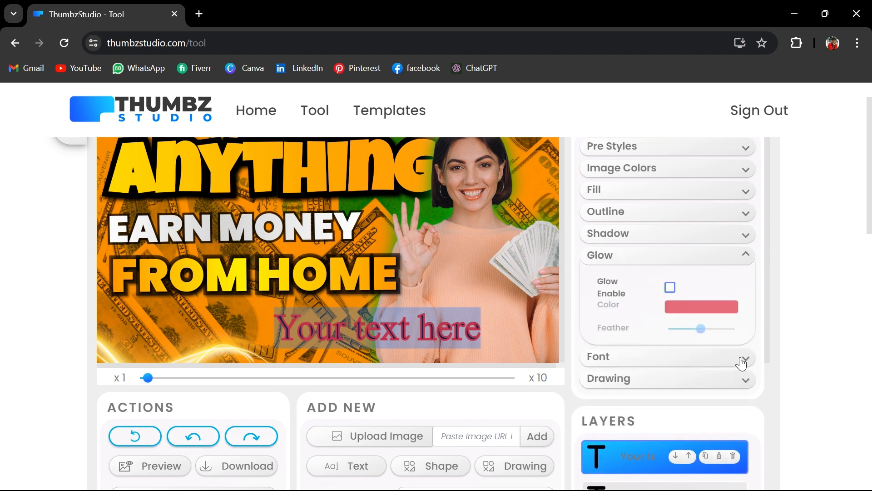
left_click(671, 288)
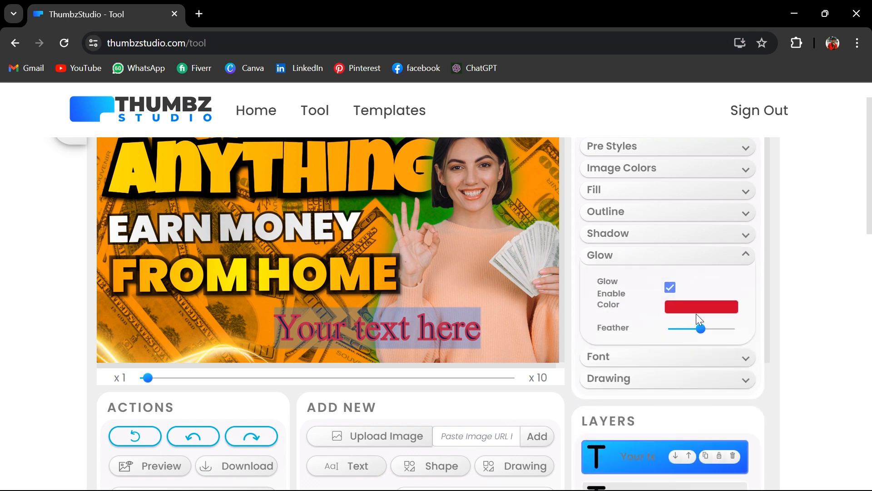
left_click(700, 310)
left_click_drag(722, 274, 644, 272)
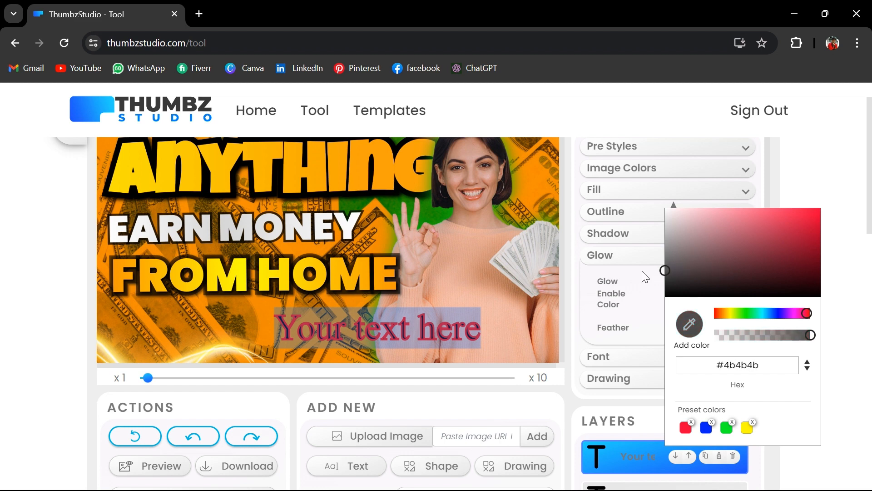
left_click(810, 199)
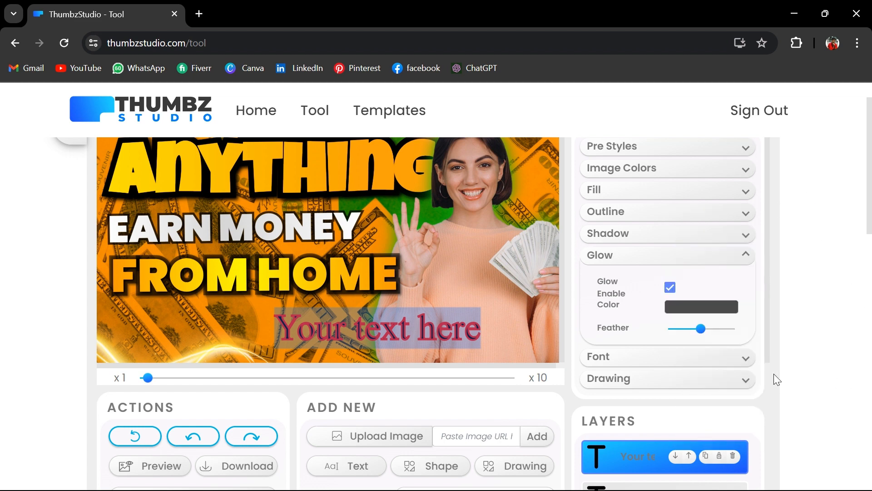
Change the font family of the "Your text here" text to Bungee Spice
left_click(750, 360)
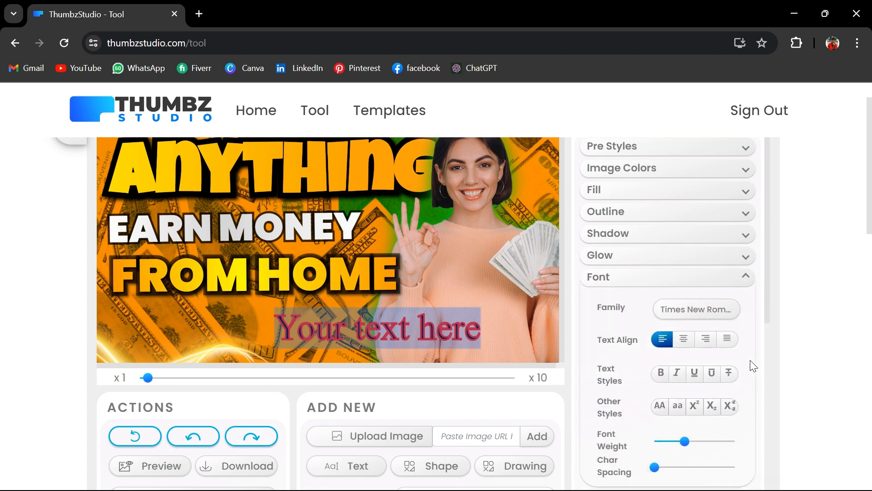
left_click(692, 312)
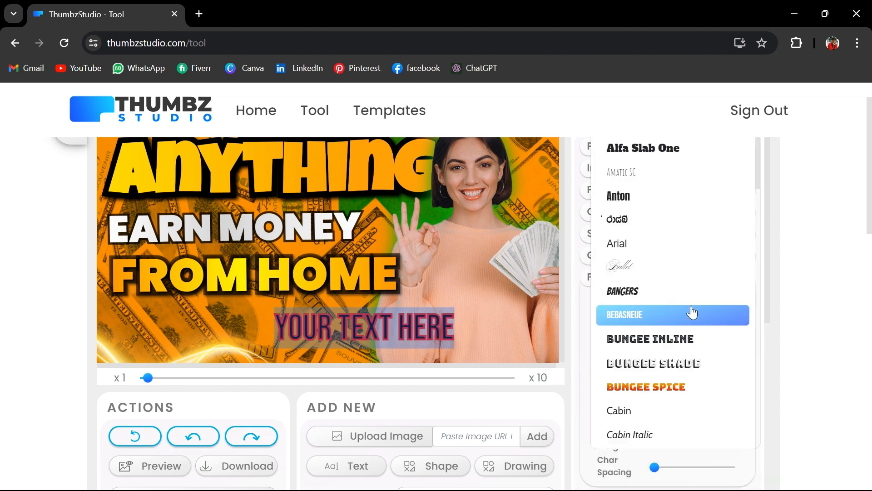
scroll(692, 312, "down", 1)
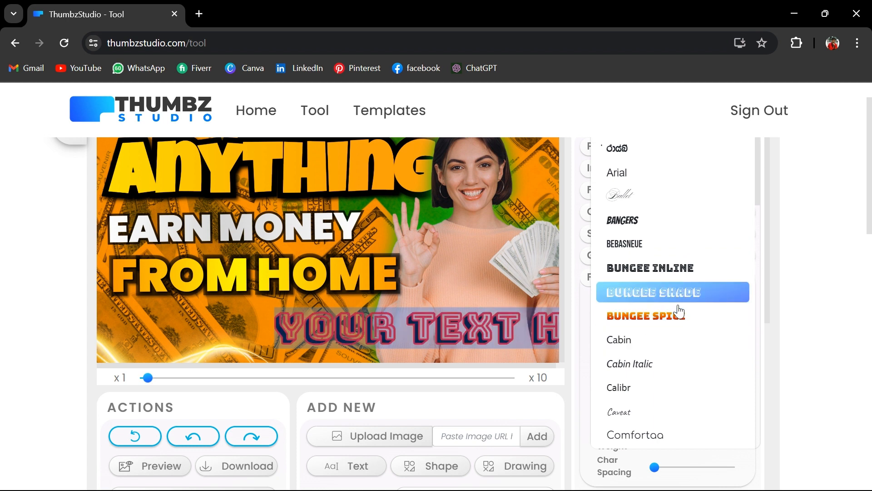
left_click(676, 316)
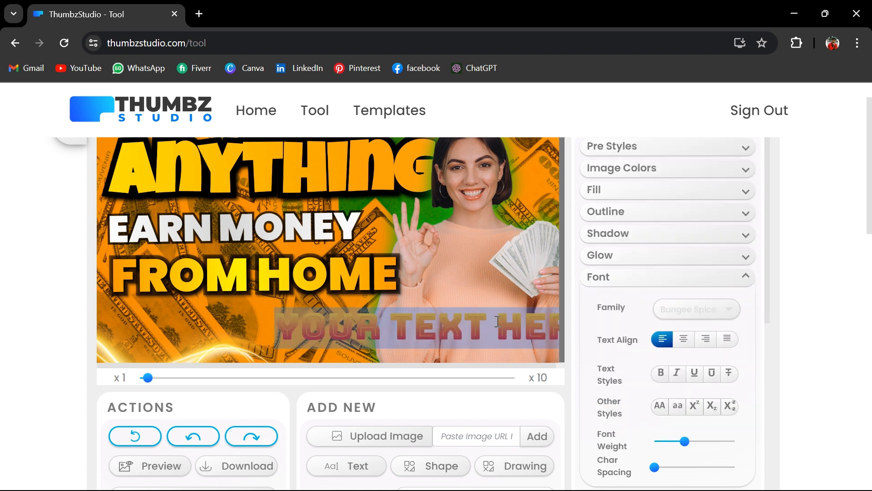
left_click(491, 323)
left_click(447, 323)
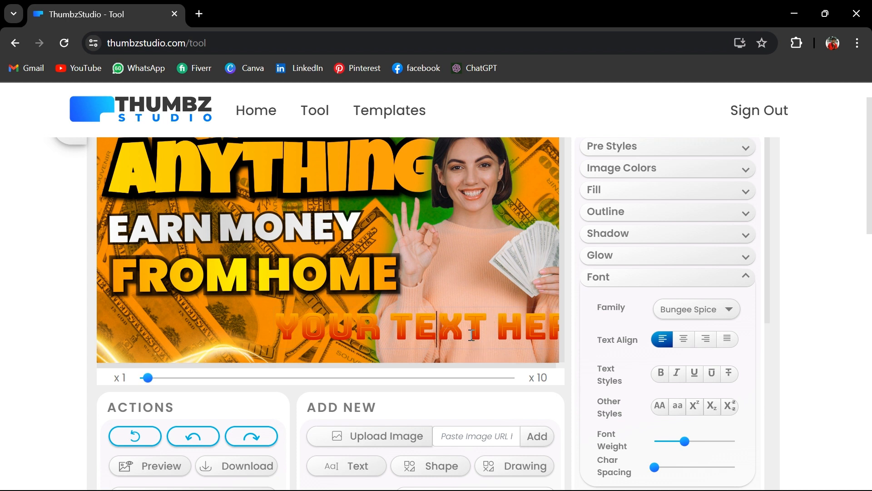
left_click_drag(472, 334, 447, 345)
scroll(726, 239, "up", 1)
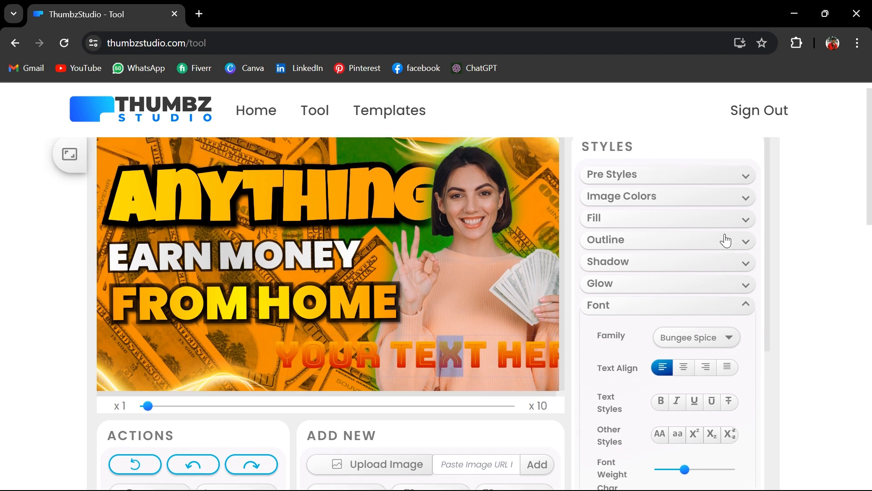
scroll(726, 239, "down", 2)
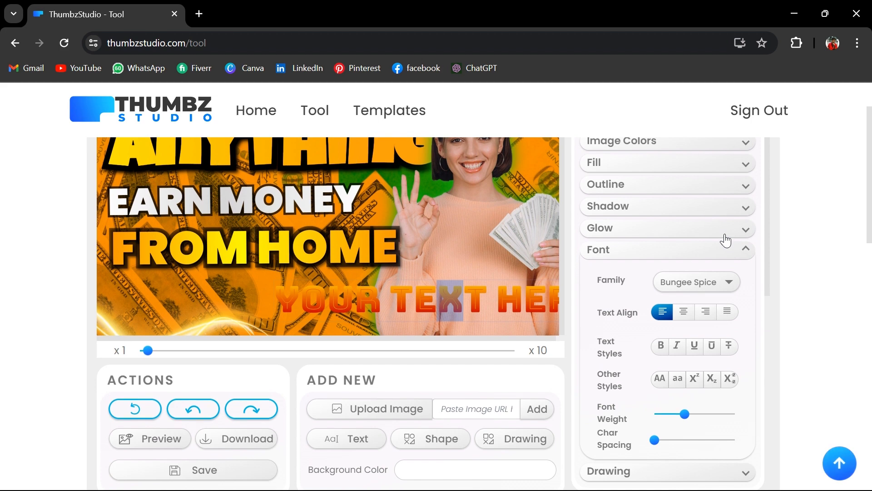
left_click(407, 407)
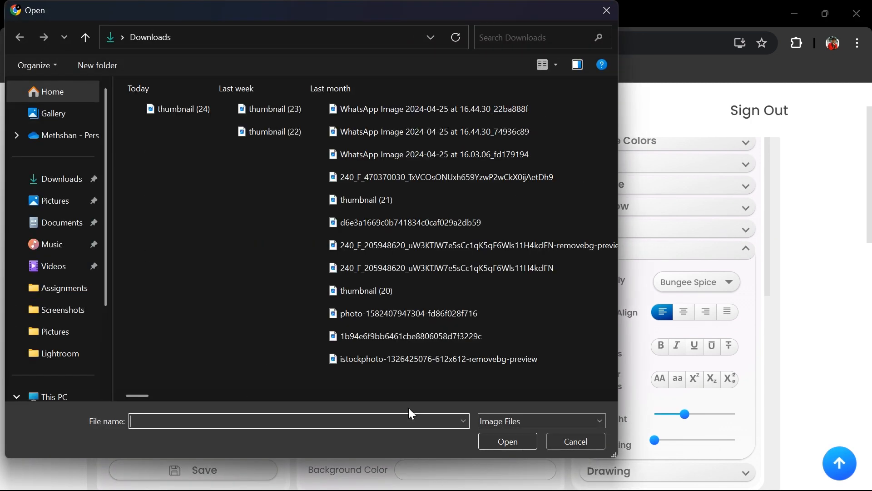
left_click(380, 361)
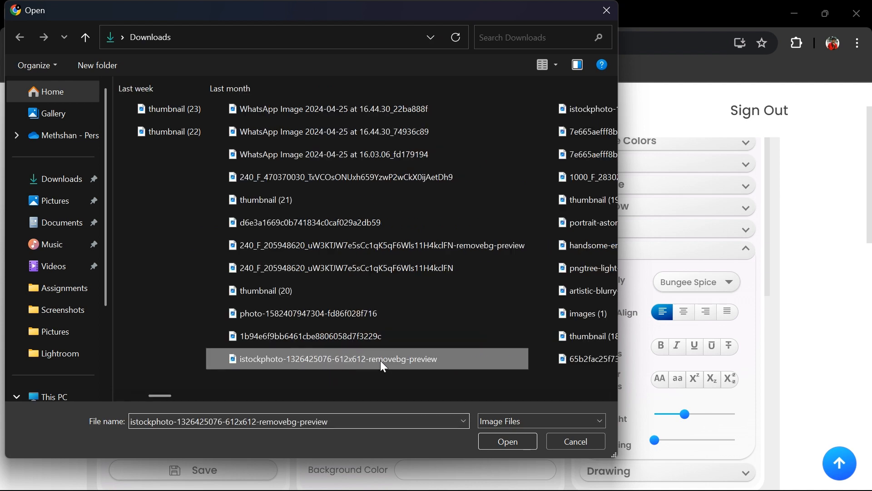
left_click(513, 439)
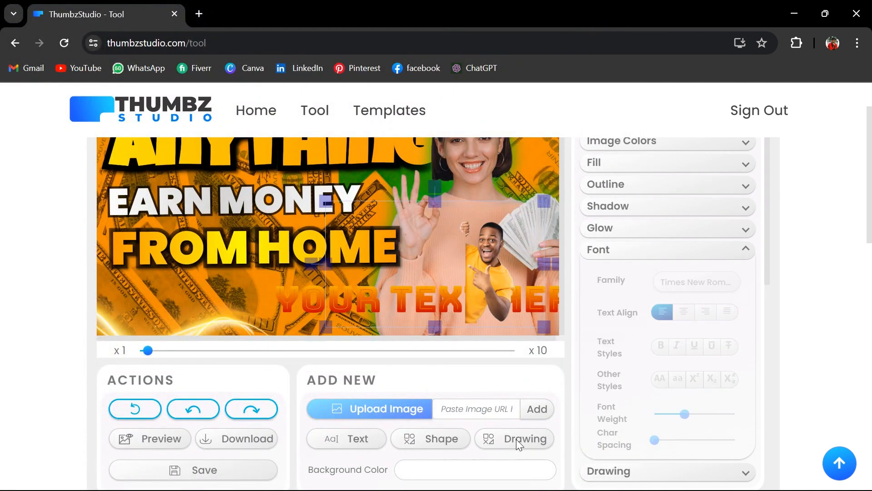
scroll(675, 310, "up", 2)
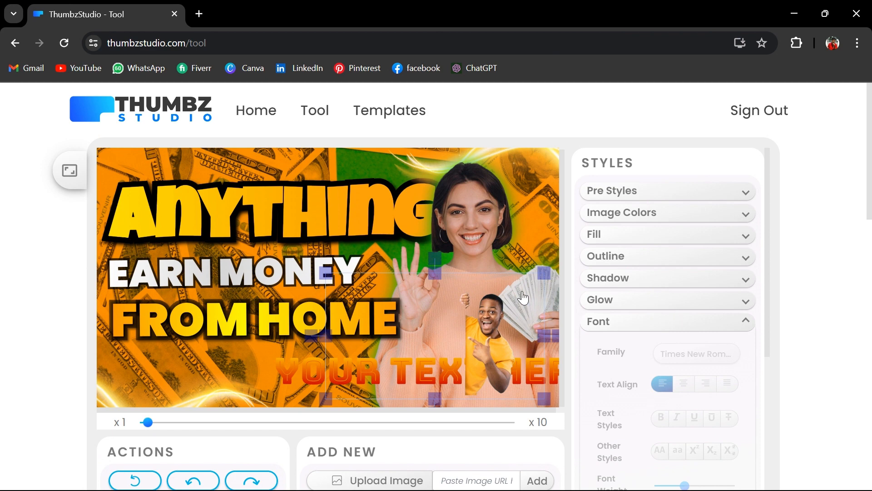
left_click_drag(505, 332, 85, 333)
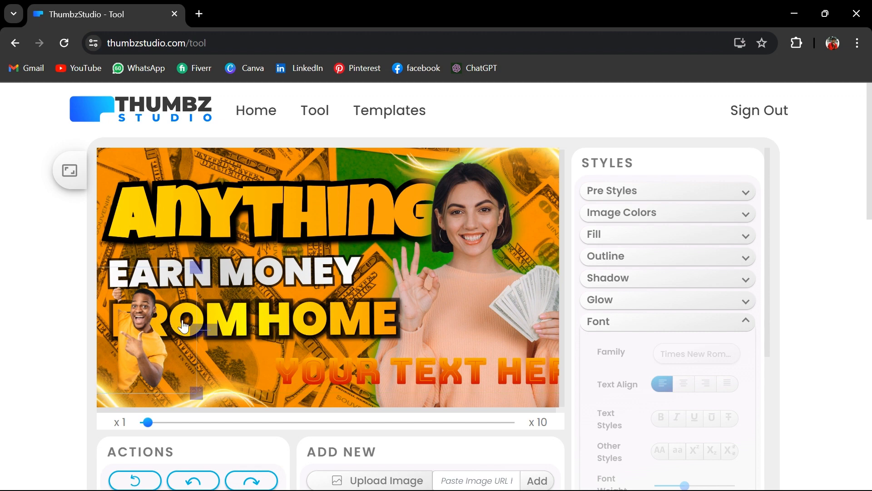
Bring the "FROM HOME", "EARN MONEY" and "ANYTHING" texts to the front of the thumbnail
left_click(298, 323)
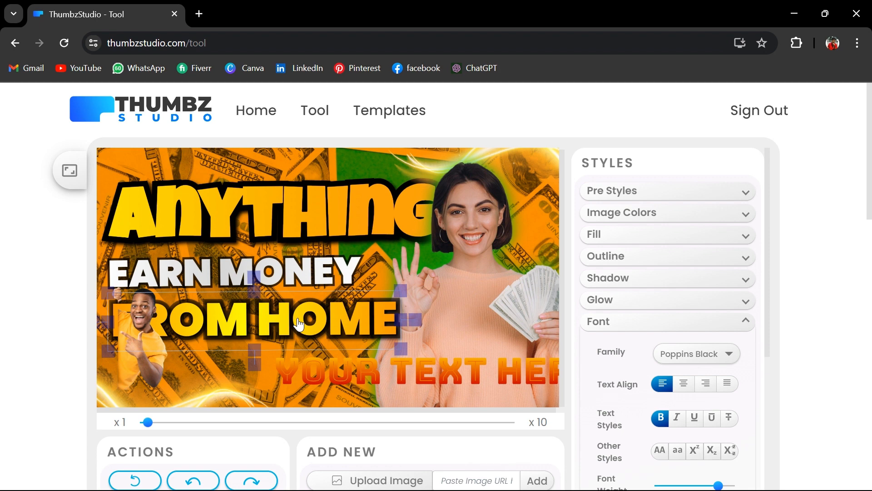
right_click(299, 323)
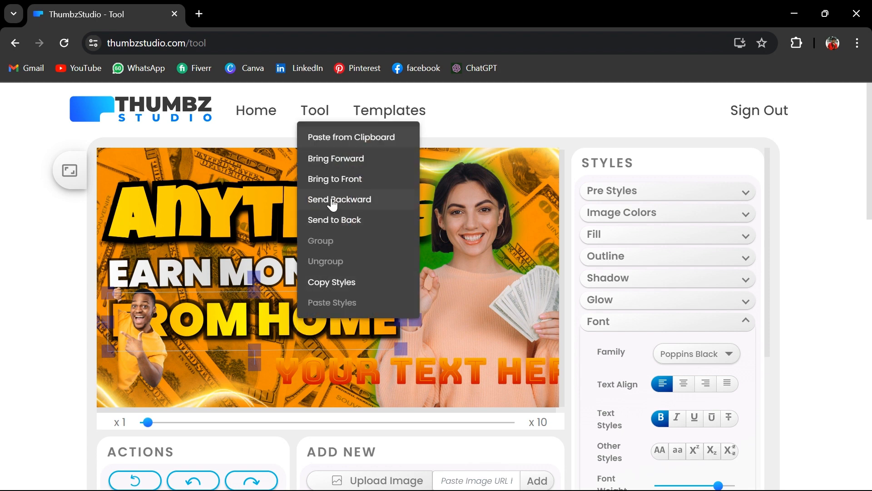
left_click(336, 180)
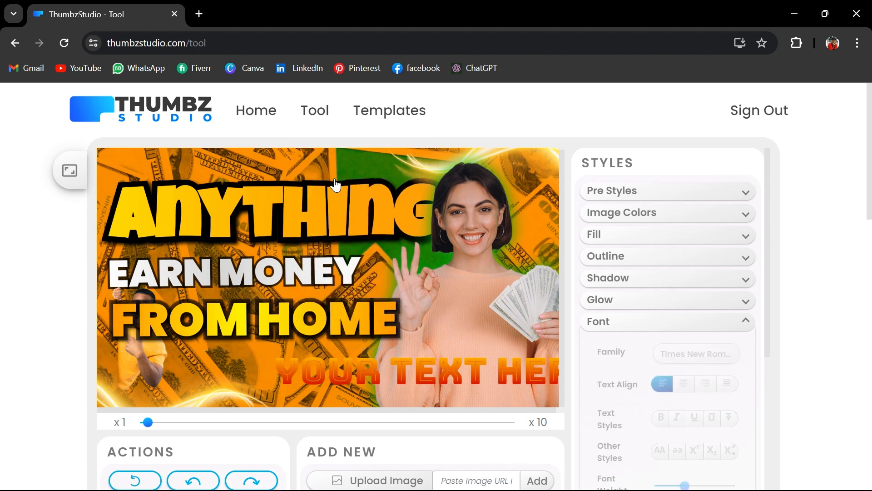
left_click(289, 280)
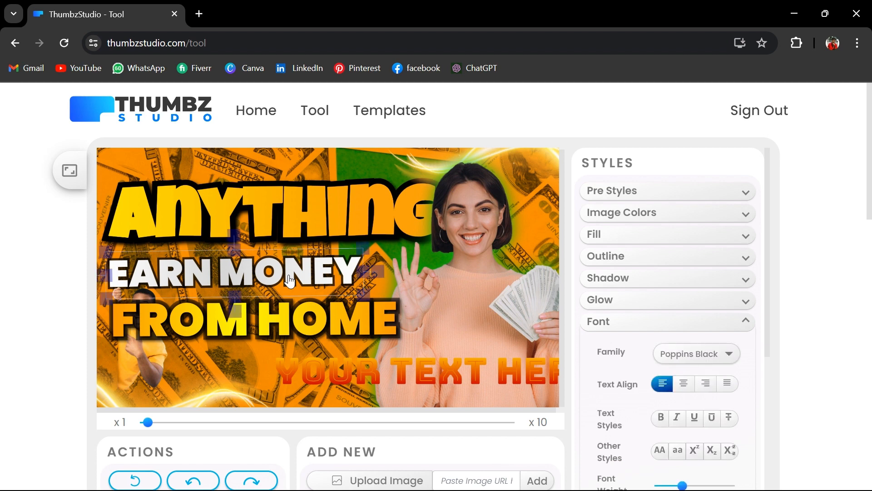
right_click(288, 275)
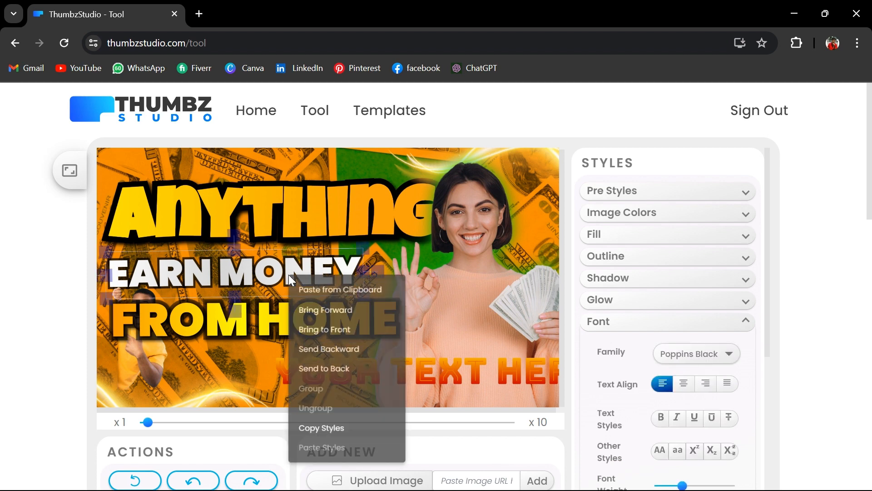
left_click(332, 332)
right_click(303, 221)
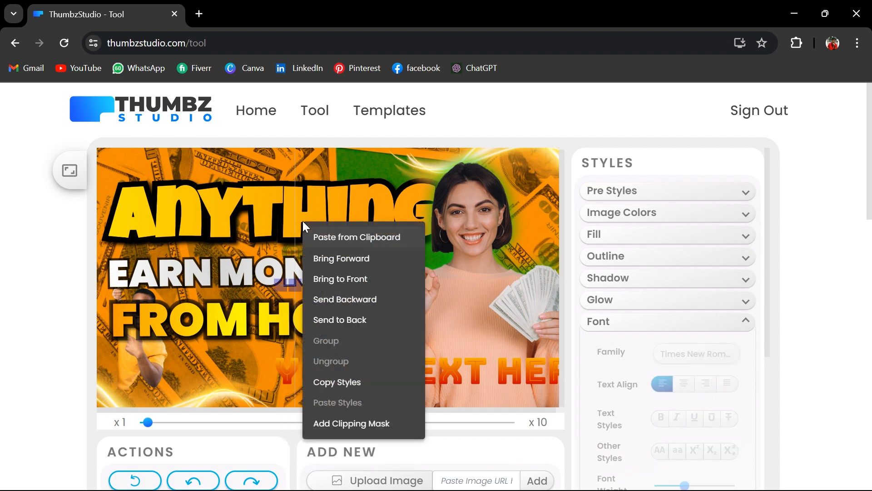
left_click(257, 211)
right_click(258, 211)
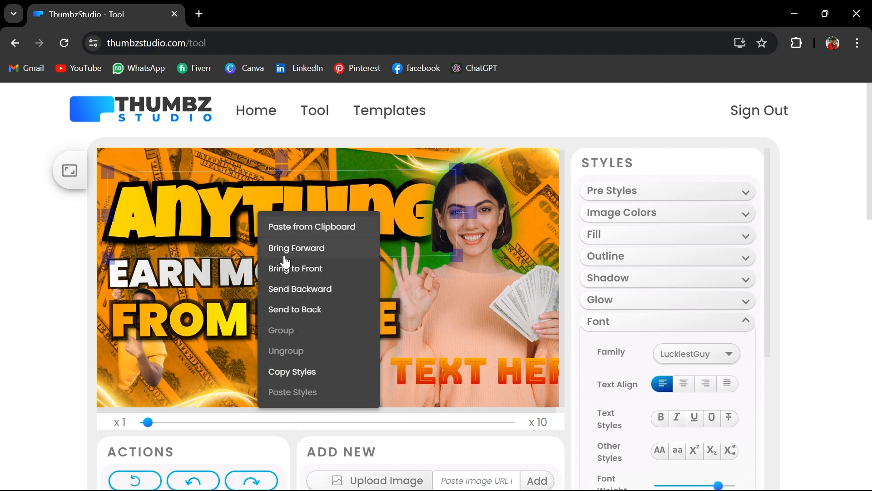
left_click(293, 270)
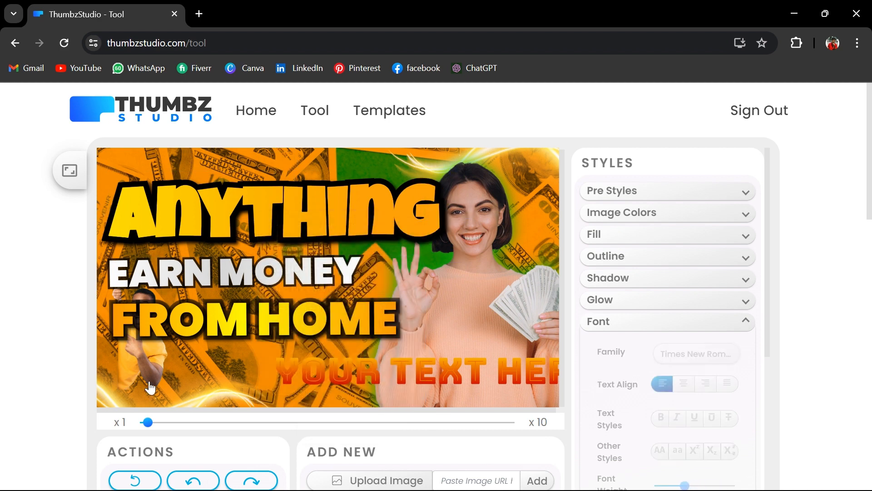
Enlarge the uploaded man's image at the thumbnail's left edge and shift the "ANYTHING" and "FROM HOME" texts to the right and down
left_click_drag(194, 263, 355, 129)
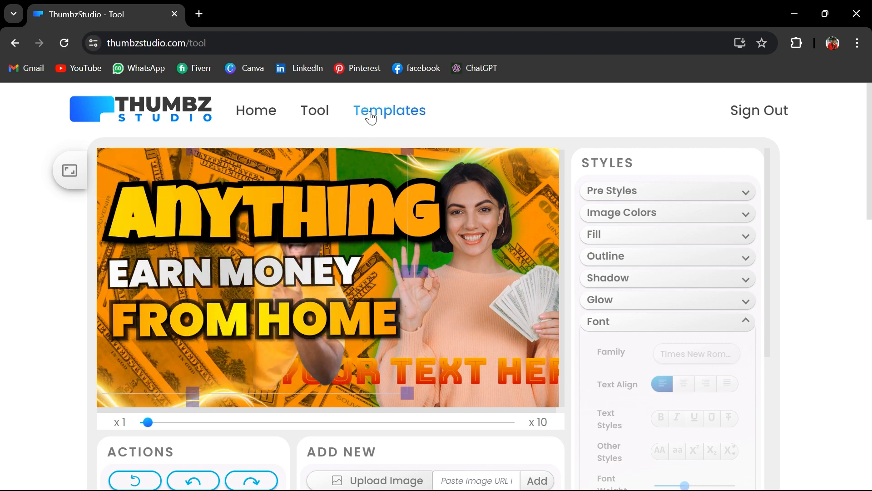
left_click_drag(159, 371, 99, 381)
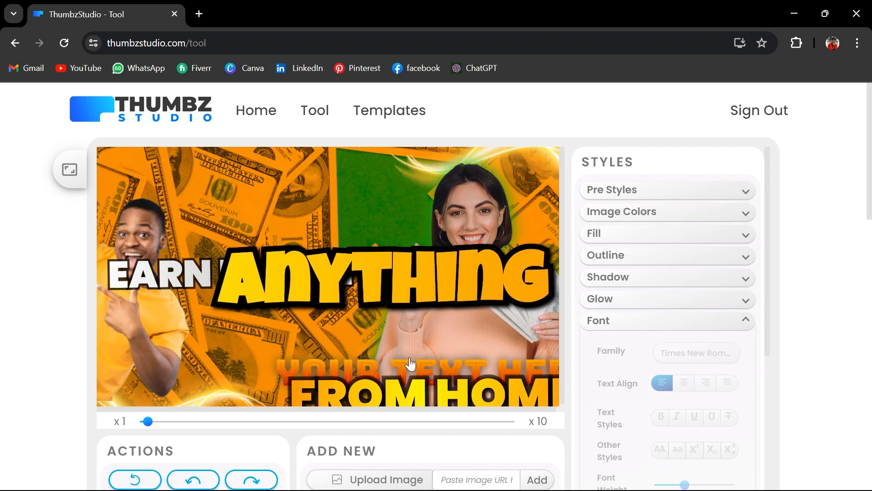
Download the finished thumbnail through its download page
scroll(410, 364, "down", 3)
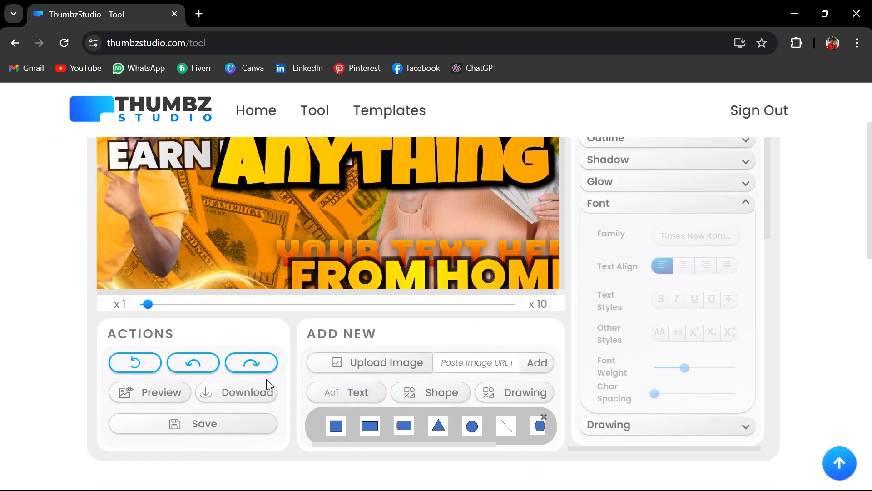
left_click(260, 394)
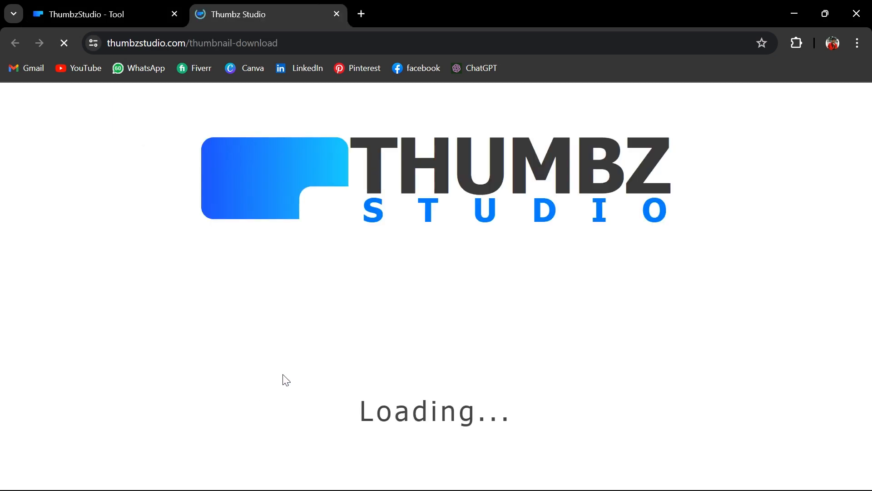
scroll(501, 356, "down", 6)
scroll(503, 359, "down", 1)
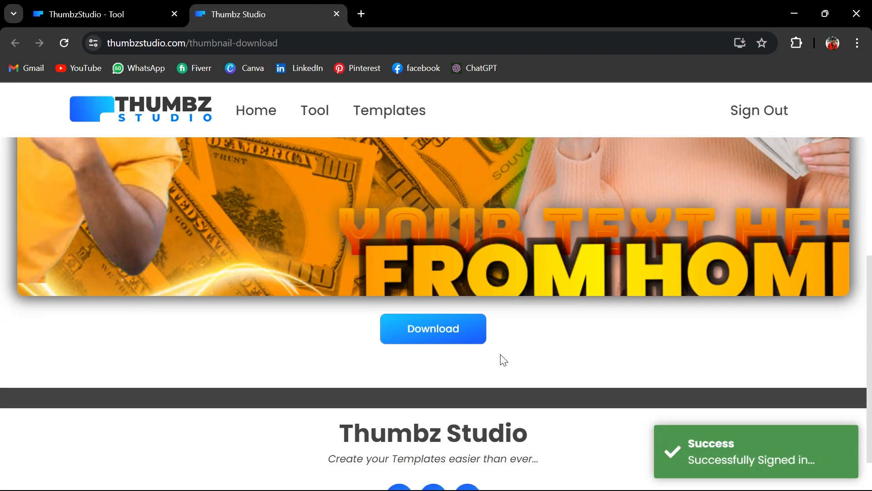
left_click(455, 327)
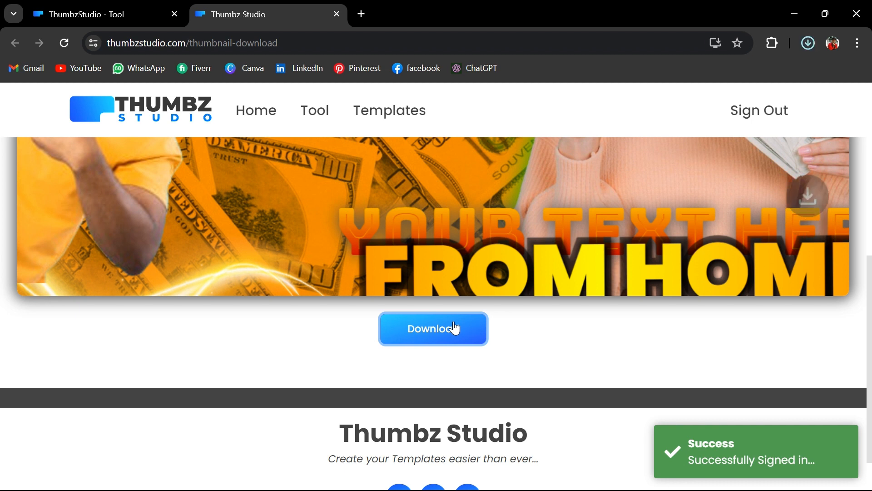